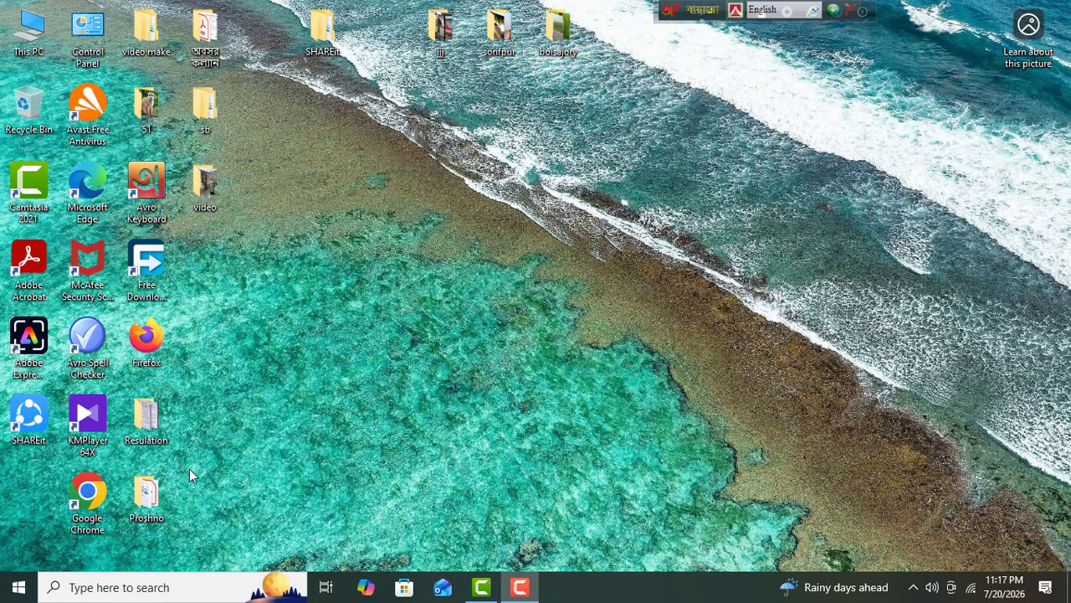
Switch to Google Chrome, search the web for "notun kuri registration" and open the Notun Kuri Sports website from the results
double_click(87, 494)
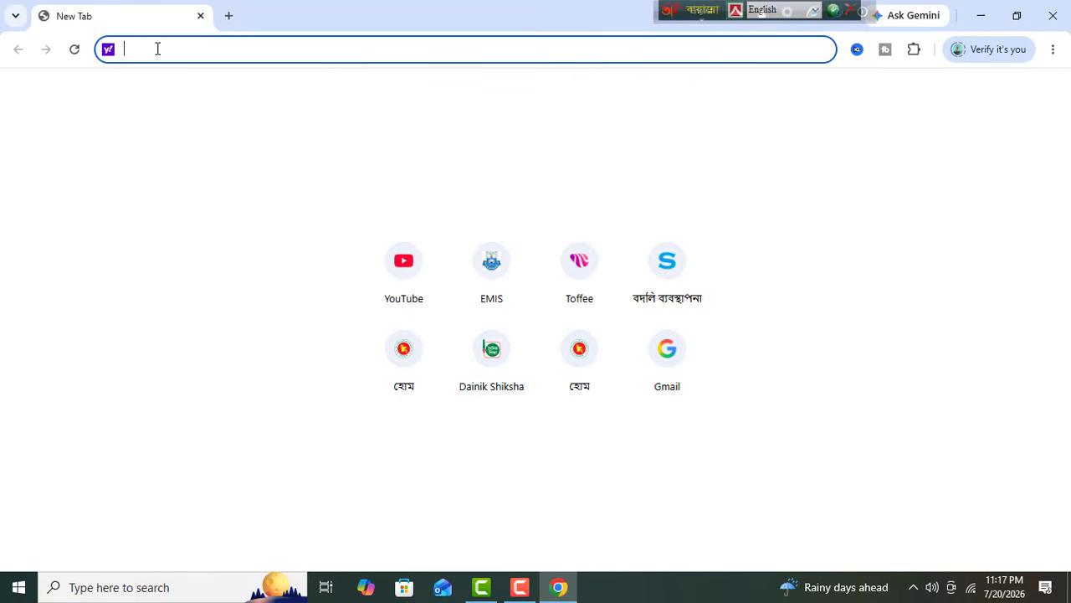
type("not")
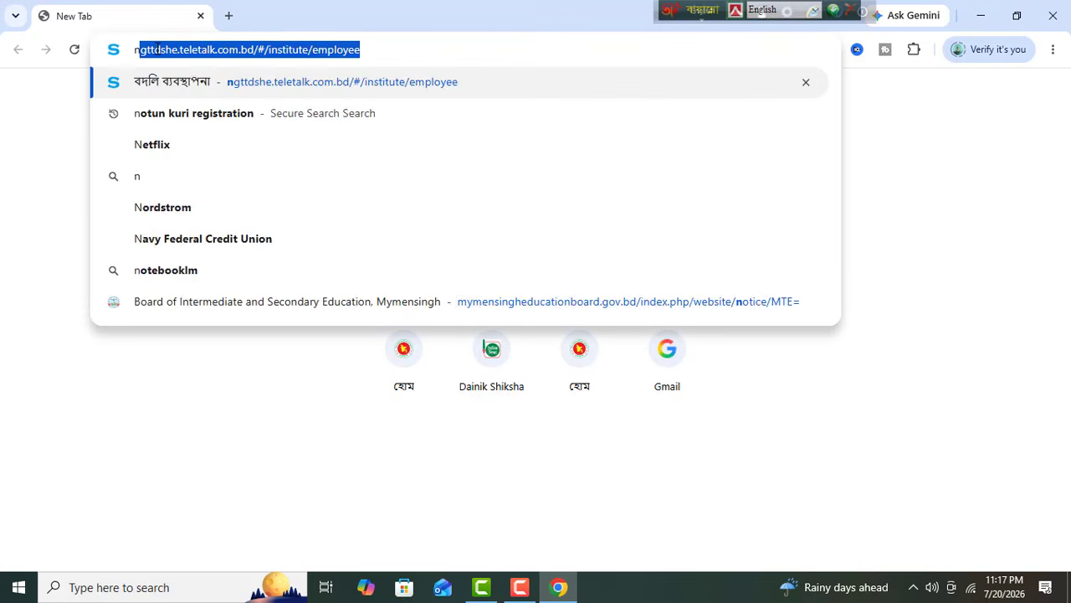
type("un")
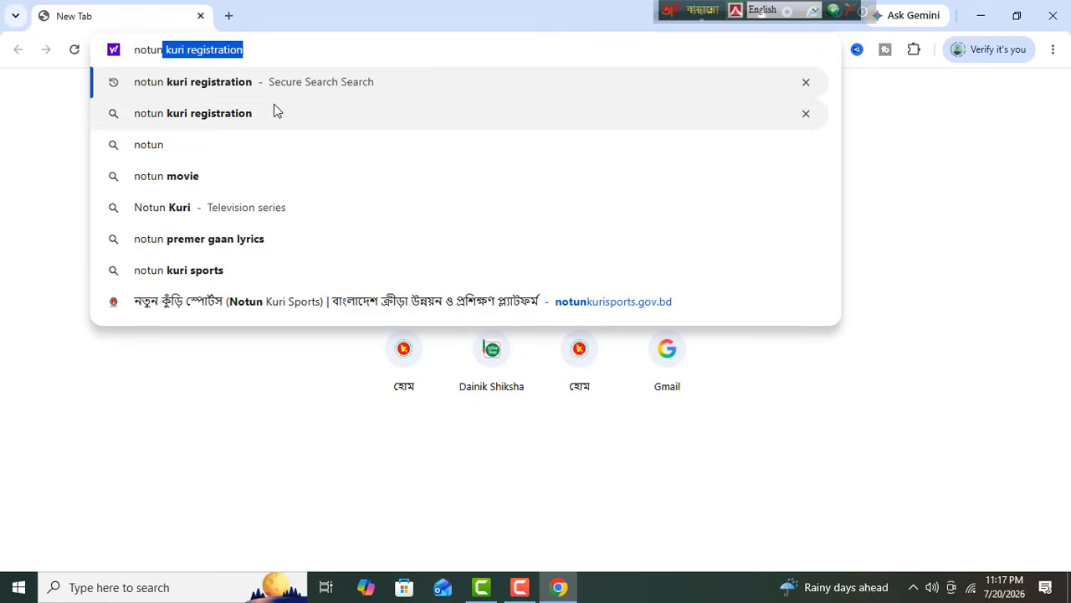
left_click(176, 88)
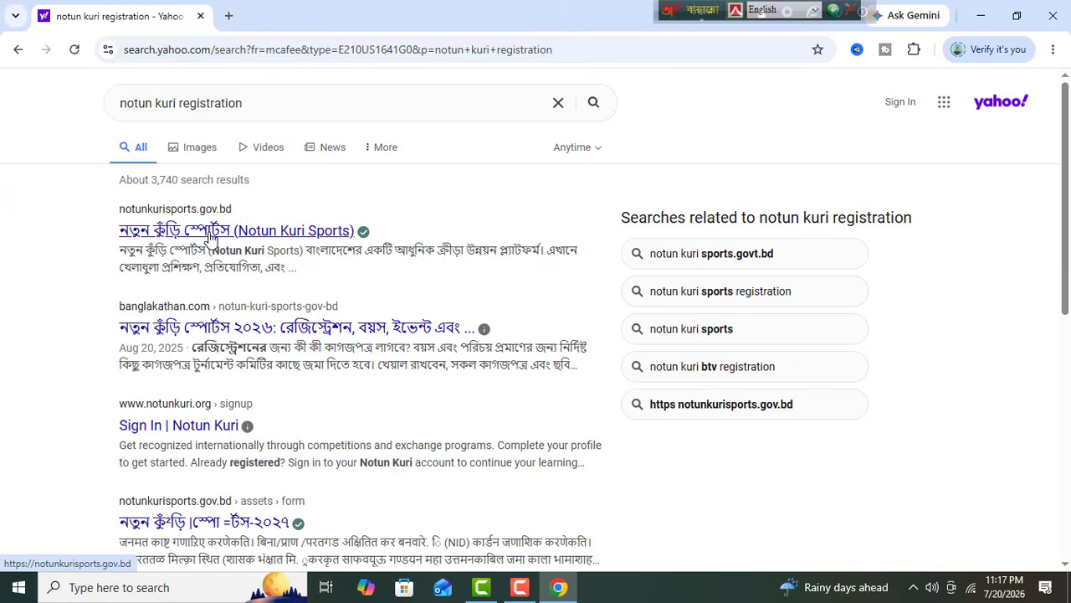
left_click(167, 235)
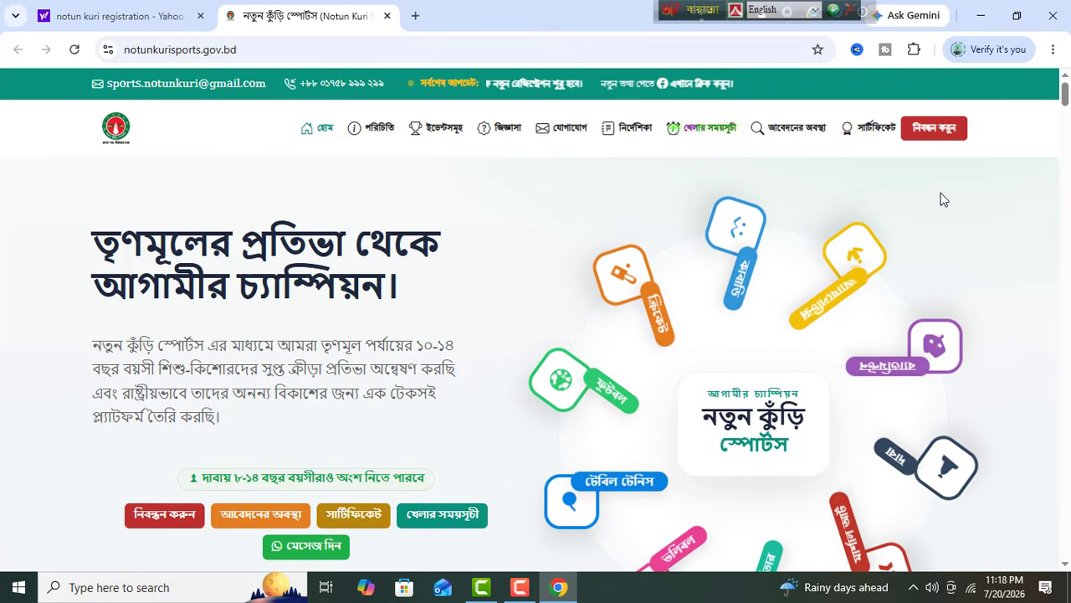
Open the registration page, read the age limits, required documents and registration period in the notice, and continue to the form
left_click(929, 131)
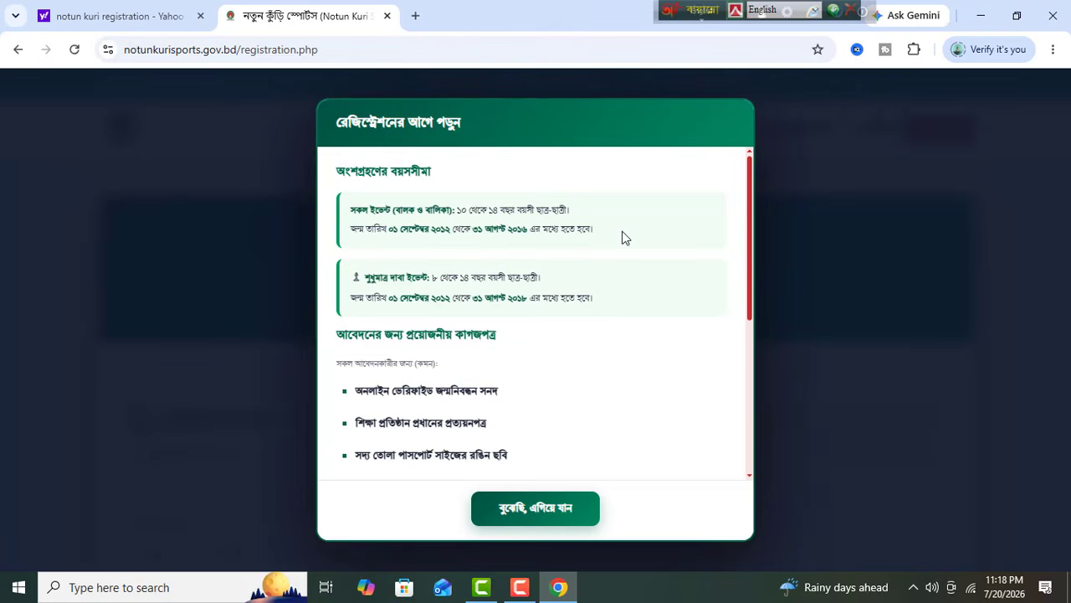
left_click_drag(750, 222, 753, 238)
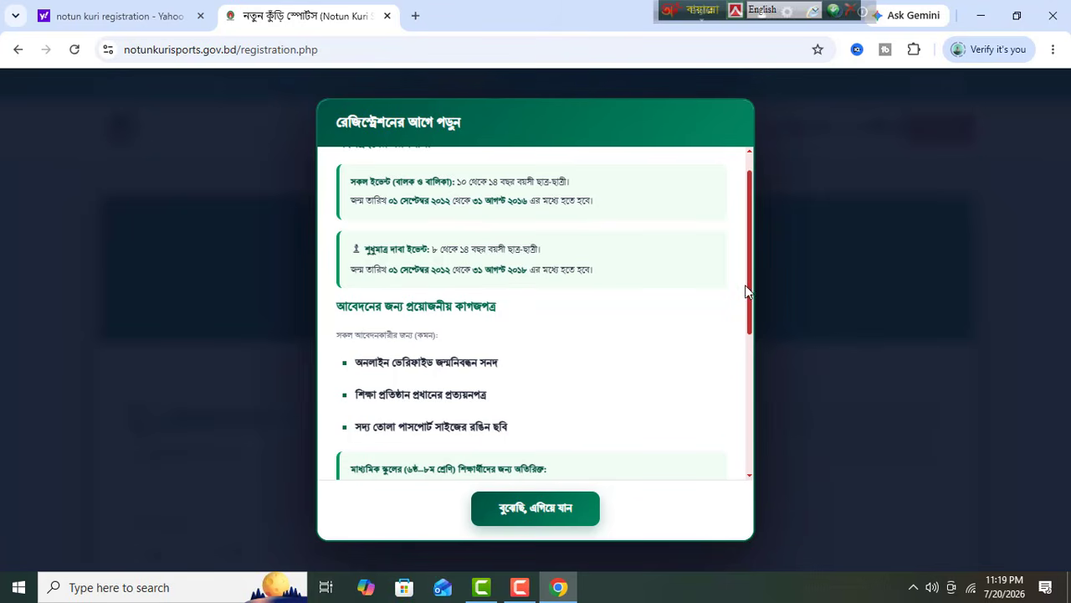
left_click_drag(751, 263, 759, 315)
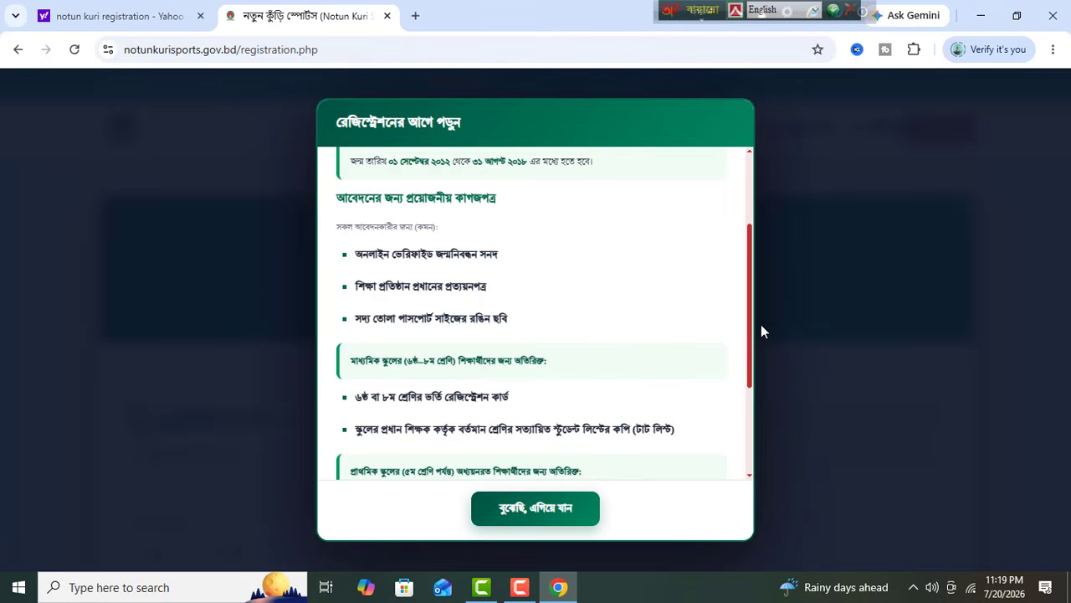
left_click_drag(751, 320, 762, 360)
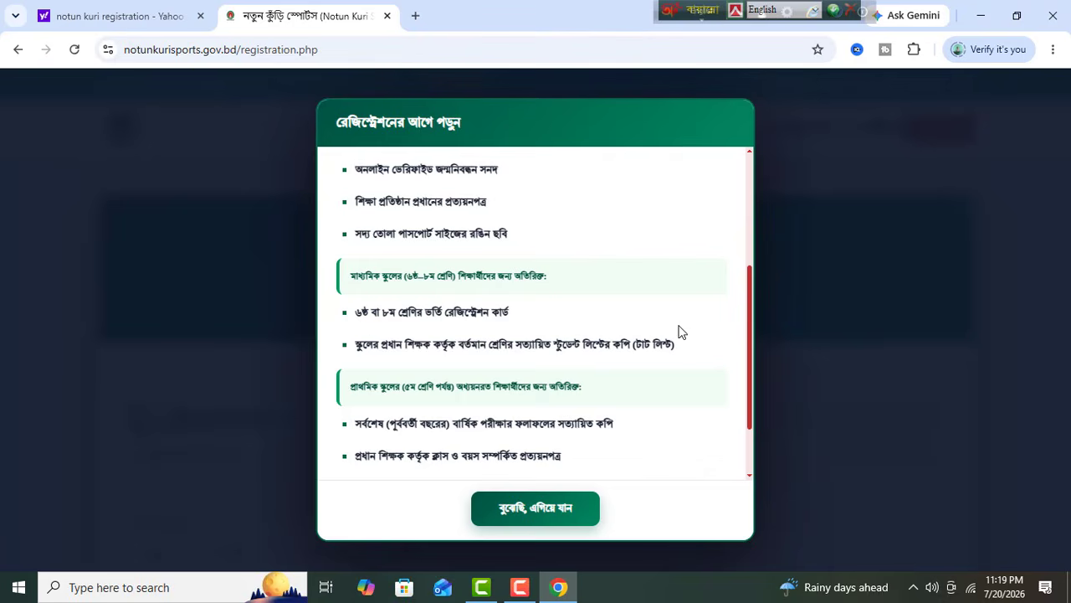
scroll(751, 327, "down", 1)
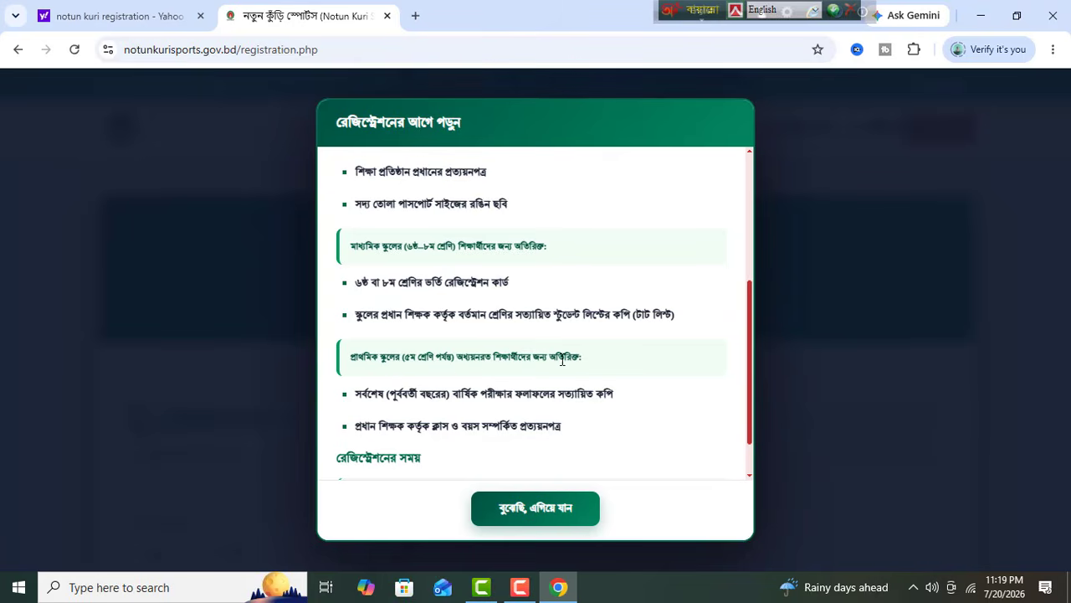
left_click_drag(749, 355, 756, 386)
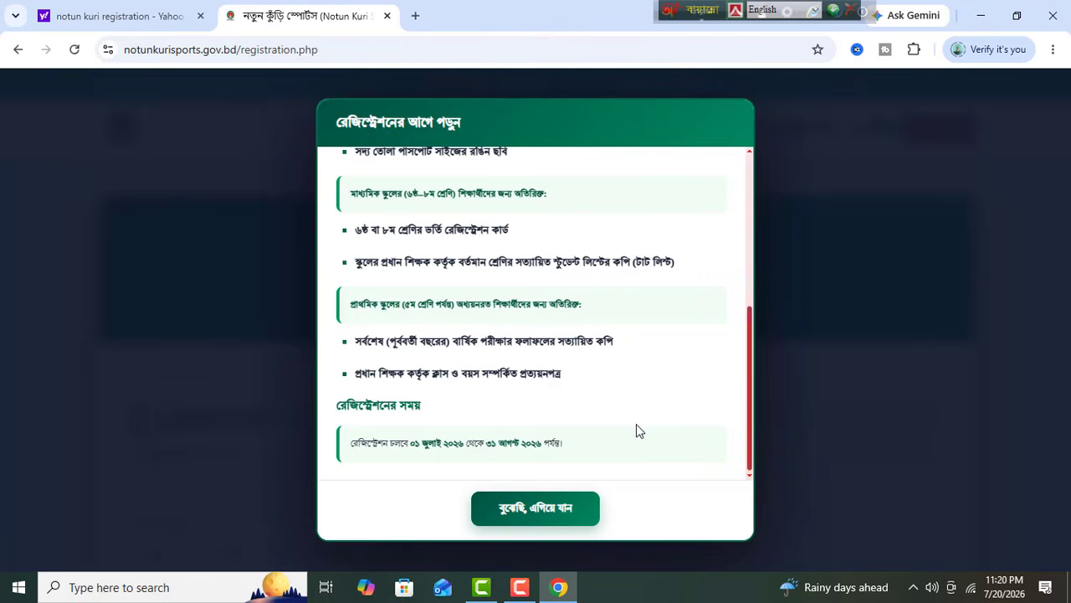
left_click(538, 509)
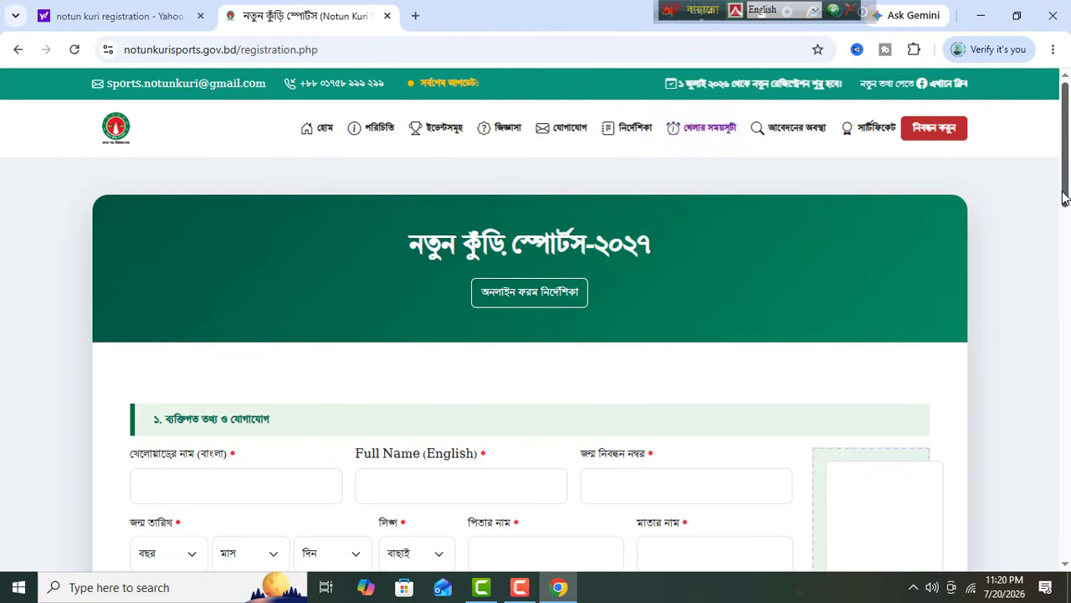
Examine the personal and contact information section of the registration form, including the gender choices
left_click_drag(1067, 195, 1069, 157)
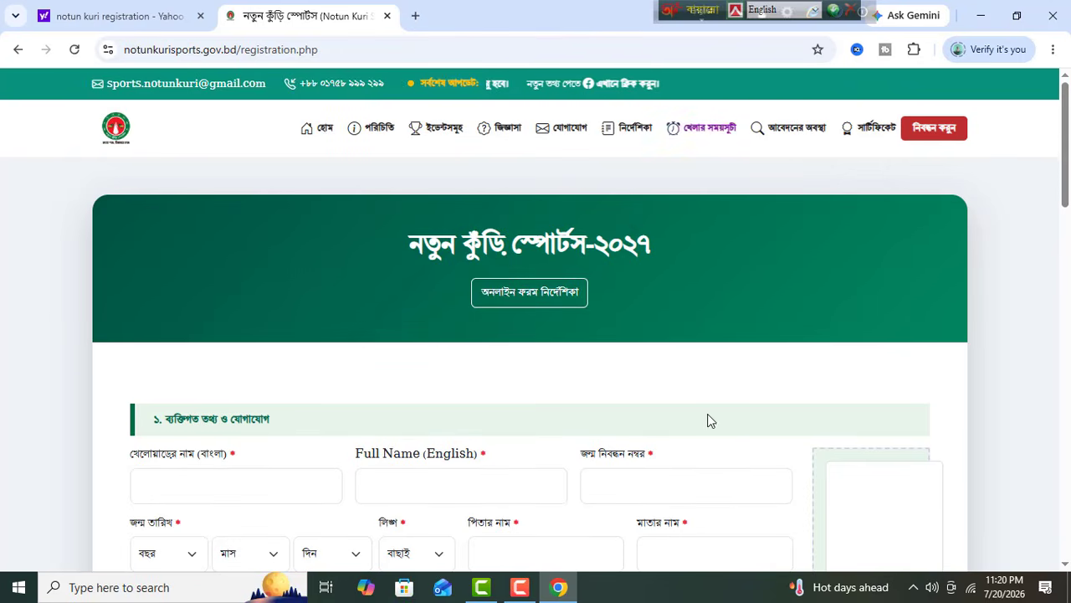
left_click_drag(1066, 190, 1067, 242)
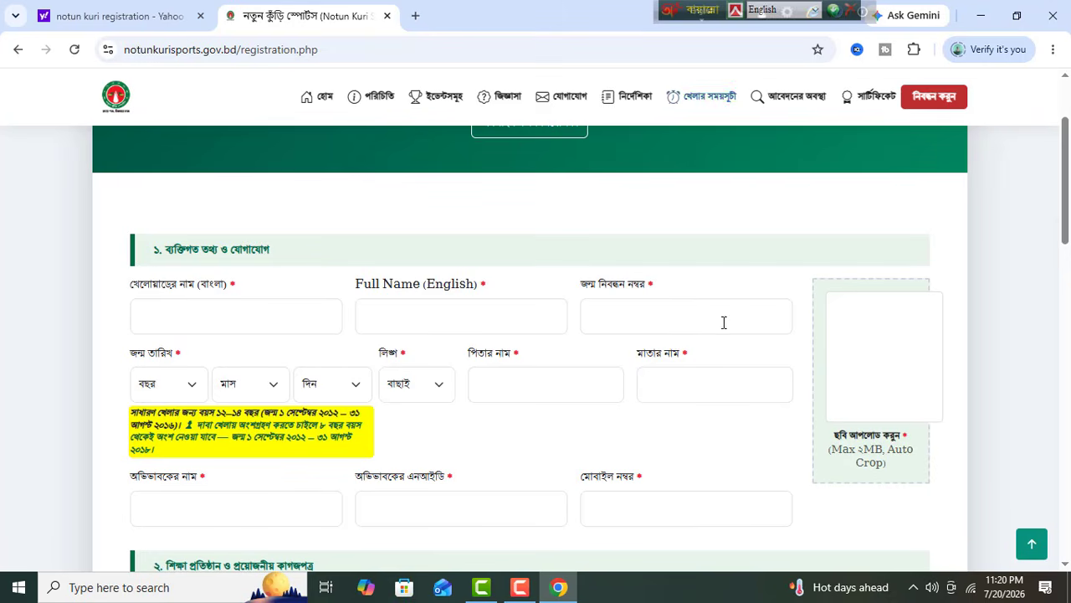
scroll(1056, 243, "down", 1)
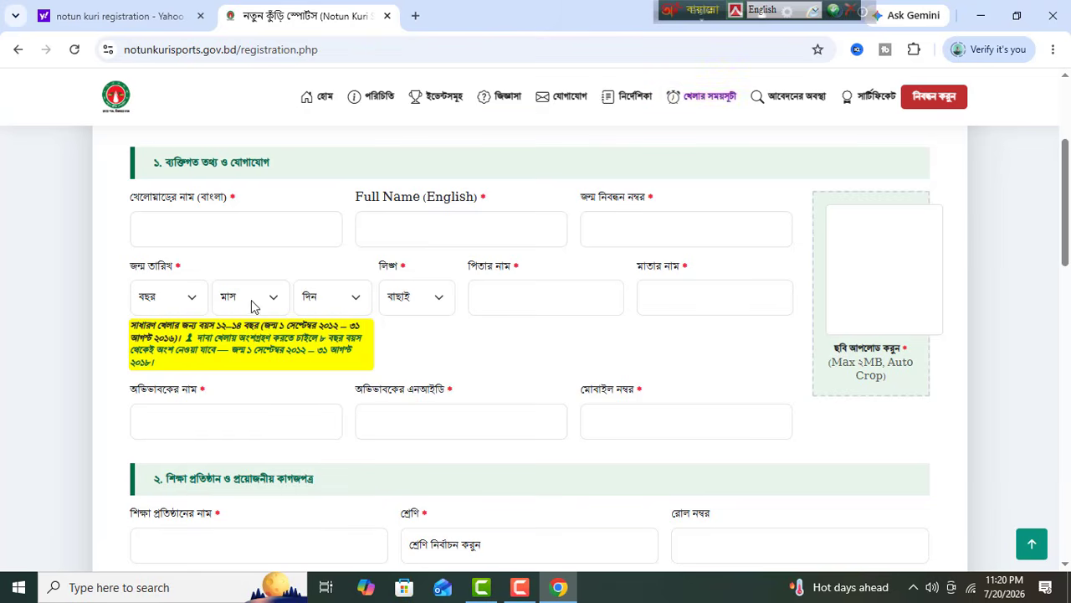
left_click(435, 302)
left_click(477, 353)
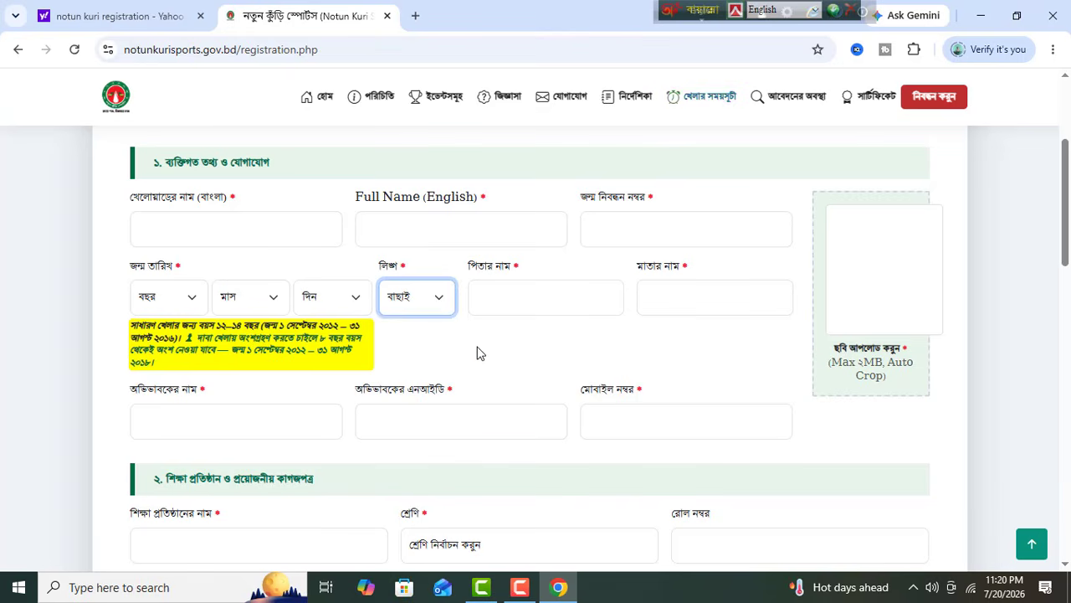
left_click(477, 353)
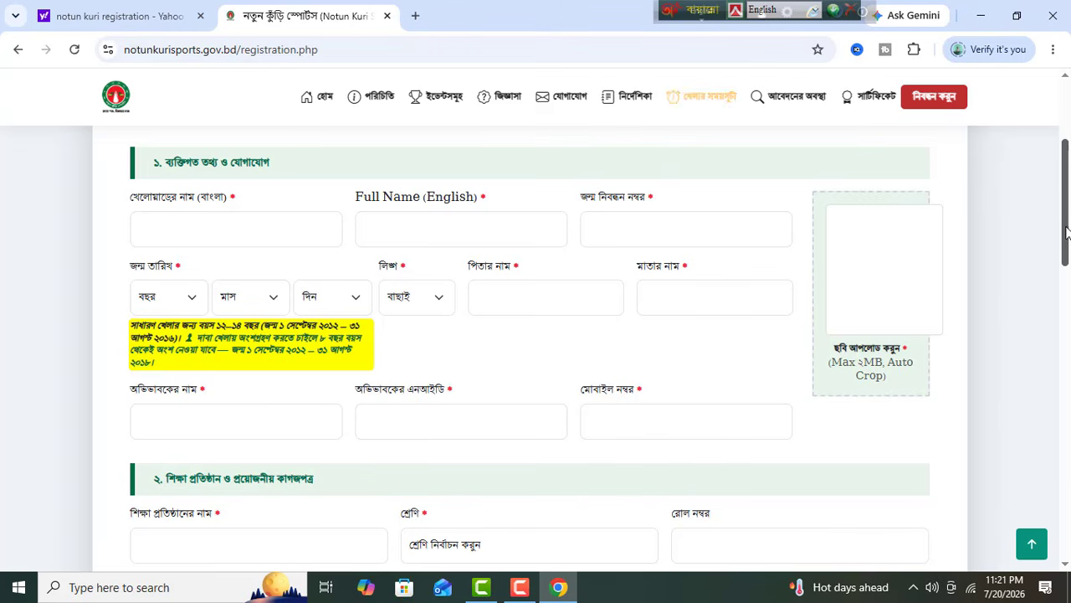
Examine the institution and required documents section, including the class choices and the file selection for the birth registration upload
scroll(1067, 233, "down", 2)
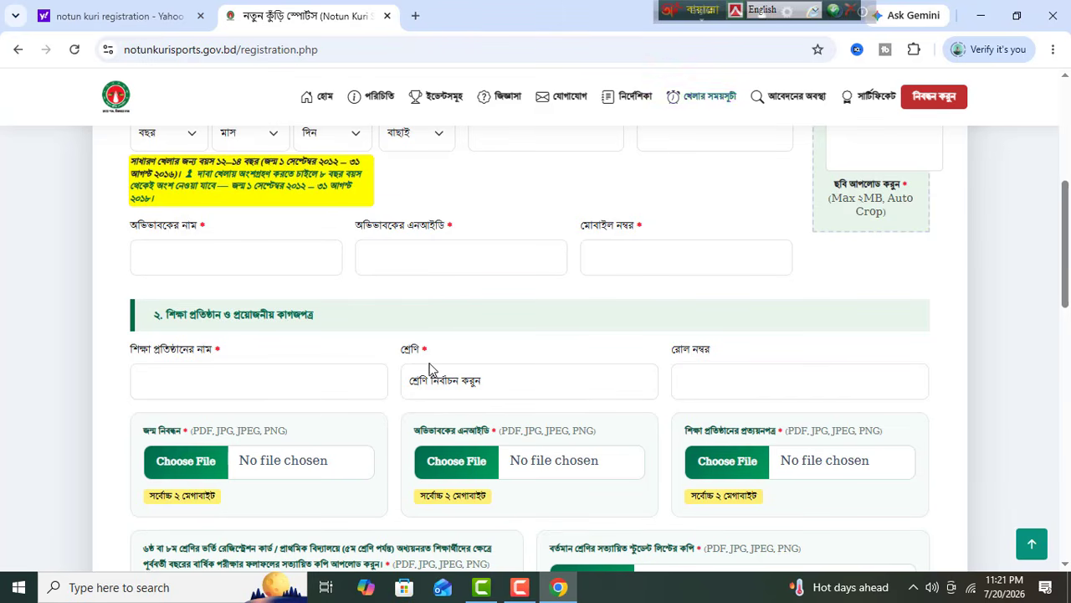
left_click(469, 380)
left_click(506, 346)
left_click(716, 382)
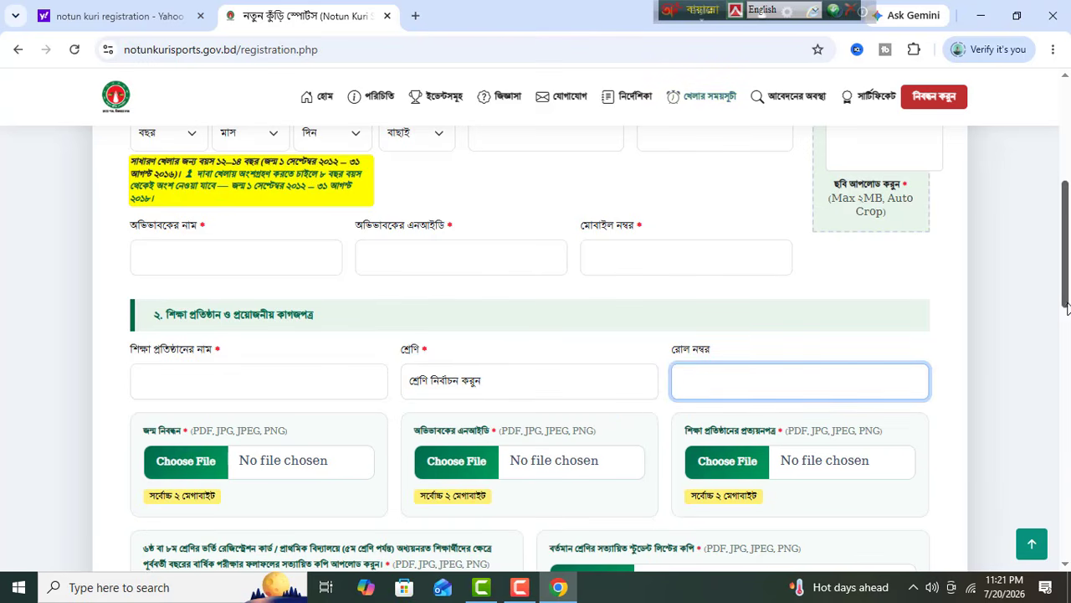
scroll(1067, 278, "down", 2)
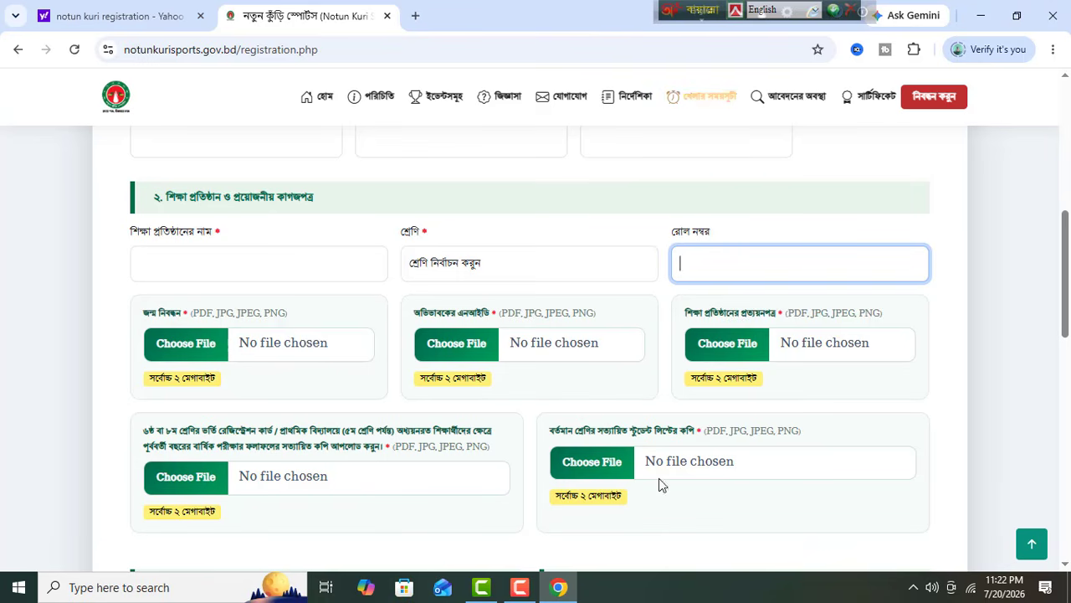
mouse_move(1067, 272)
left_mouse_down()
mouse_move(1068, 314)
mouse_move(1067, 291)
left_mouse_up()
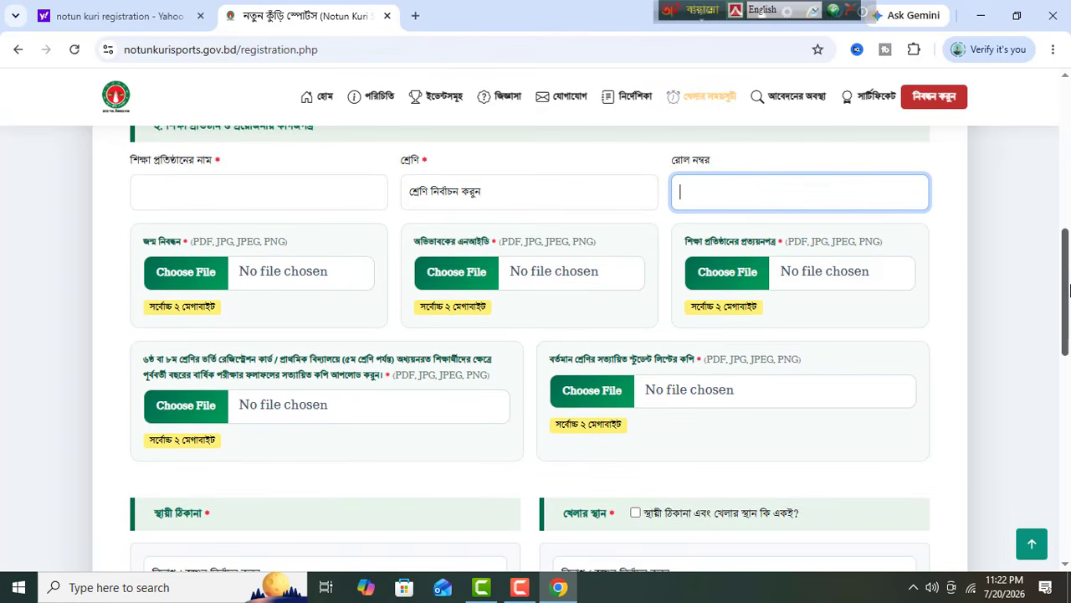
left_click(180, 278)
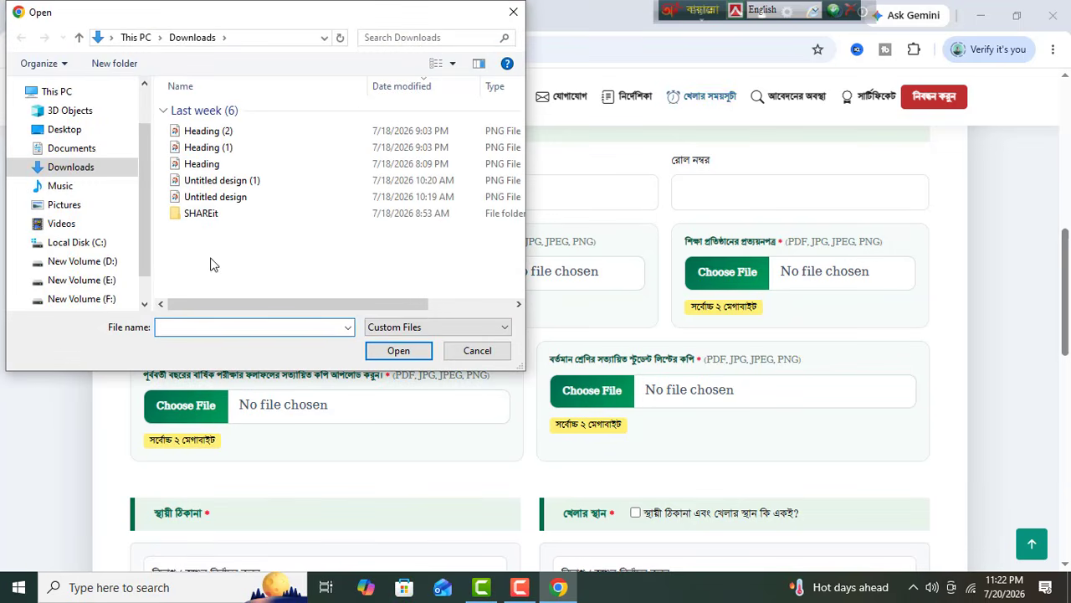
left_click(479, 352)
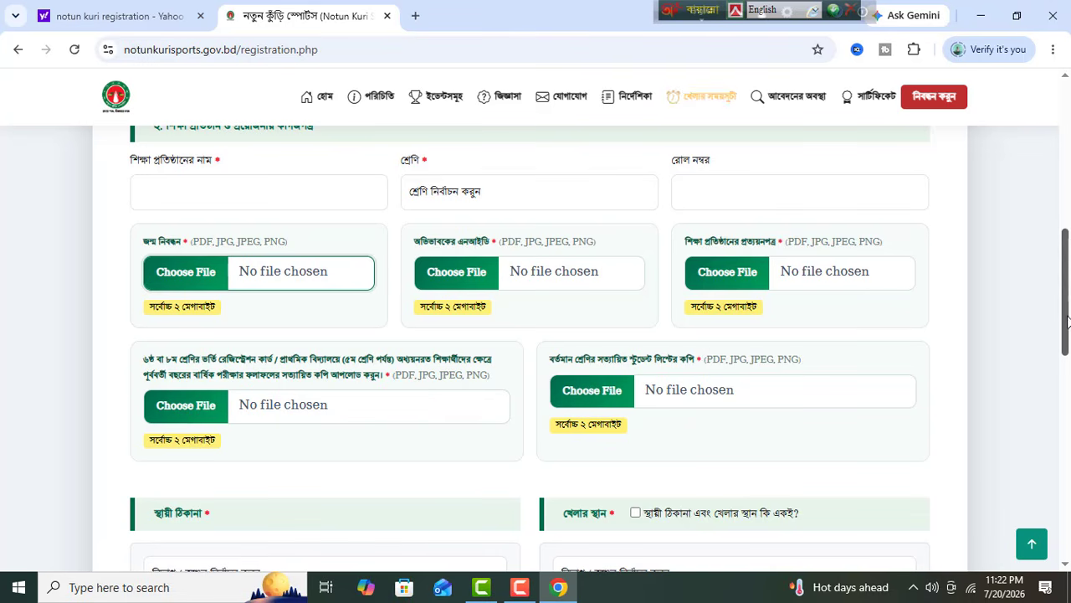
Examine the division and upazila choices for the permanent address and the division choices for the playing venue
scroll(675, 315, "down", 3)
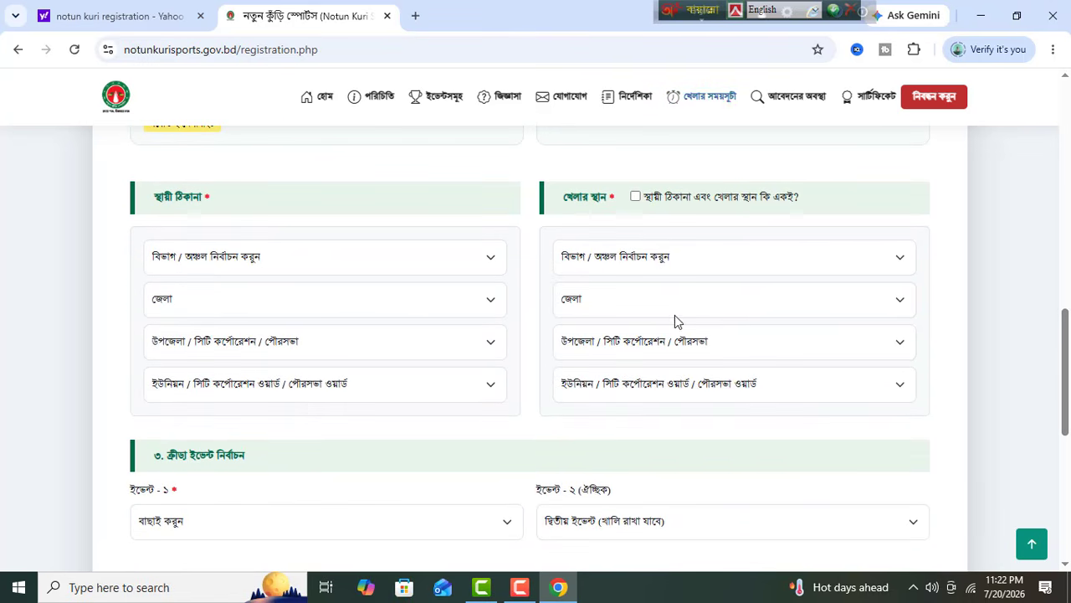
left_click(224, 260)
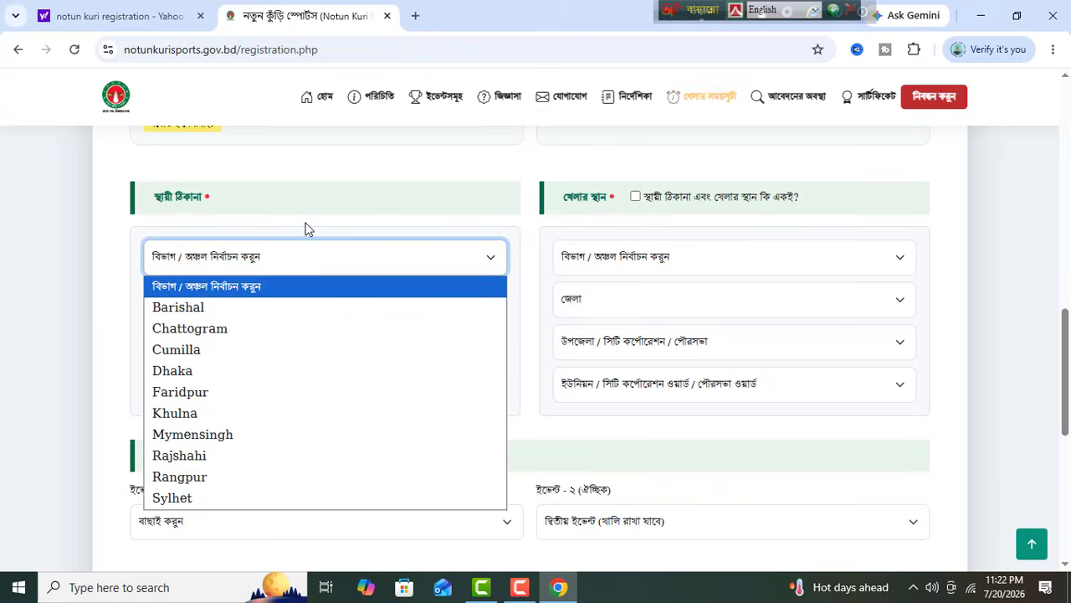
left_click(306, 228)
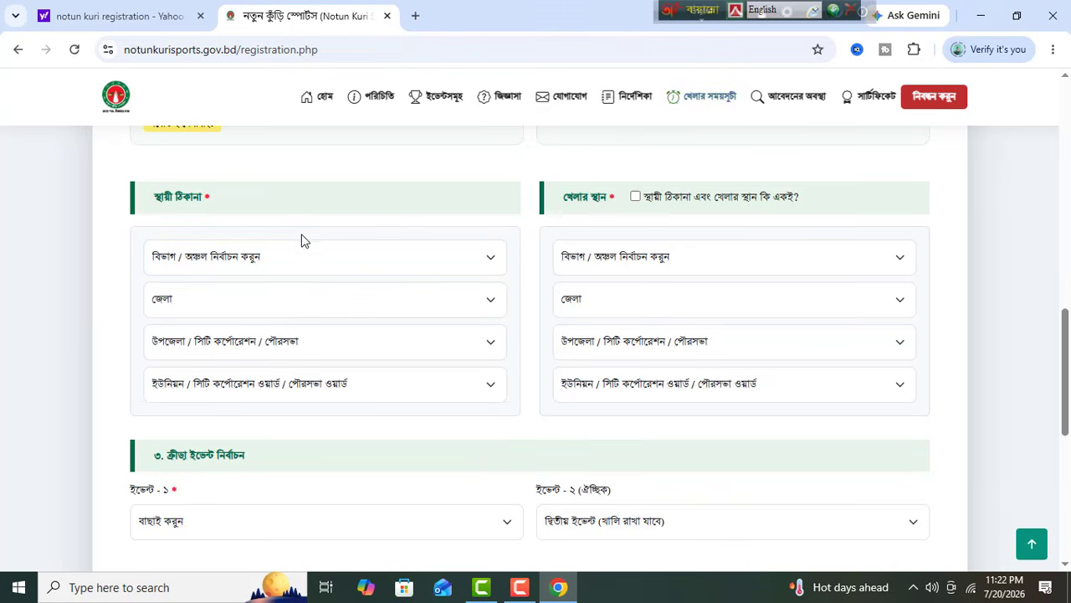
left_click(279, 345)
left_click(278, 344)
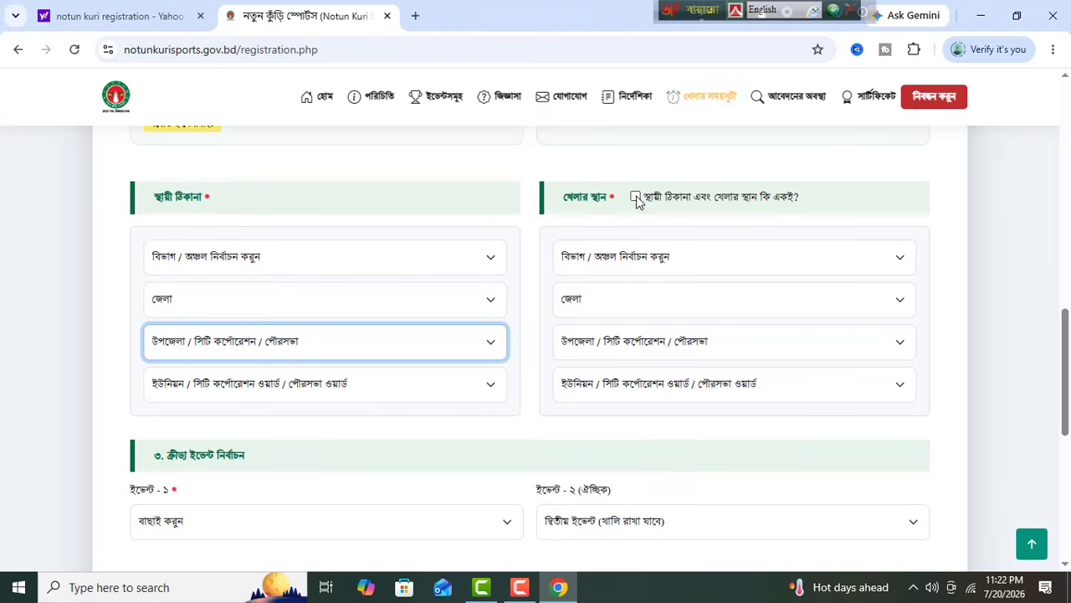
left_click(633, 260)
left_click(633, 261)
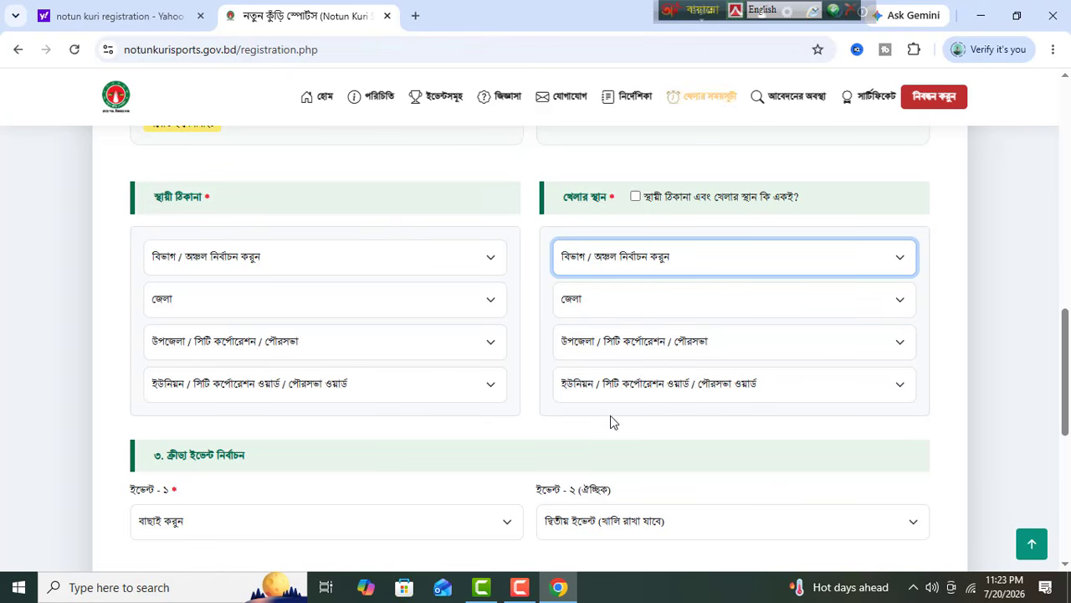
Select ফুটবল as event 1 and সাঁতার as event 2, with ৫০ মিটার চিত সাঁতার as its sub-category
left_click_drag(1068, 368, 1069, 420)
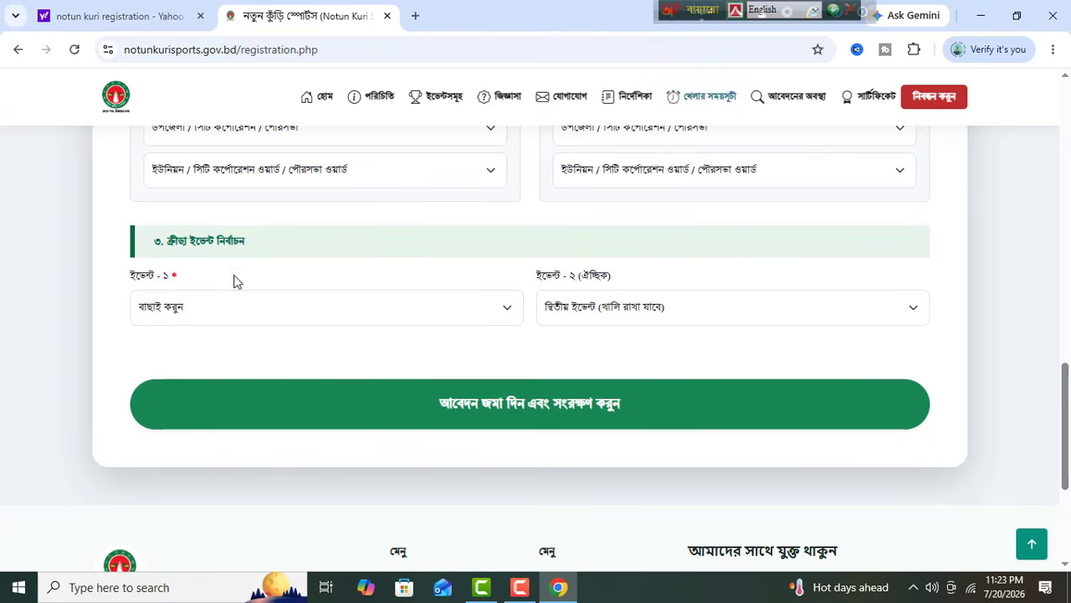
left_click(209, 310)
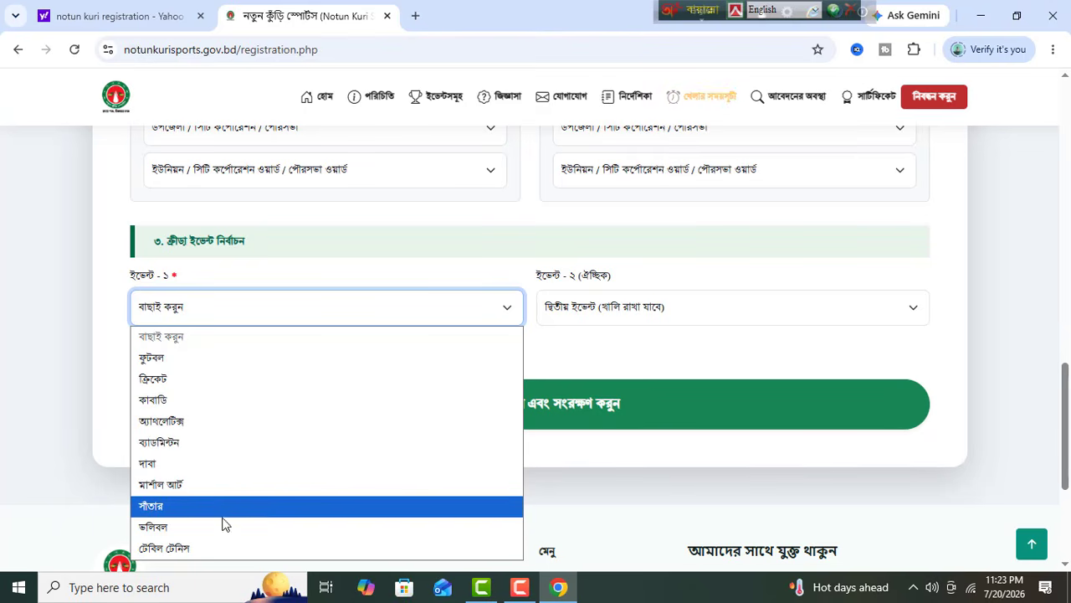
left_click(207, 365)
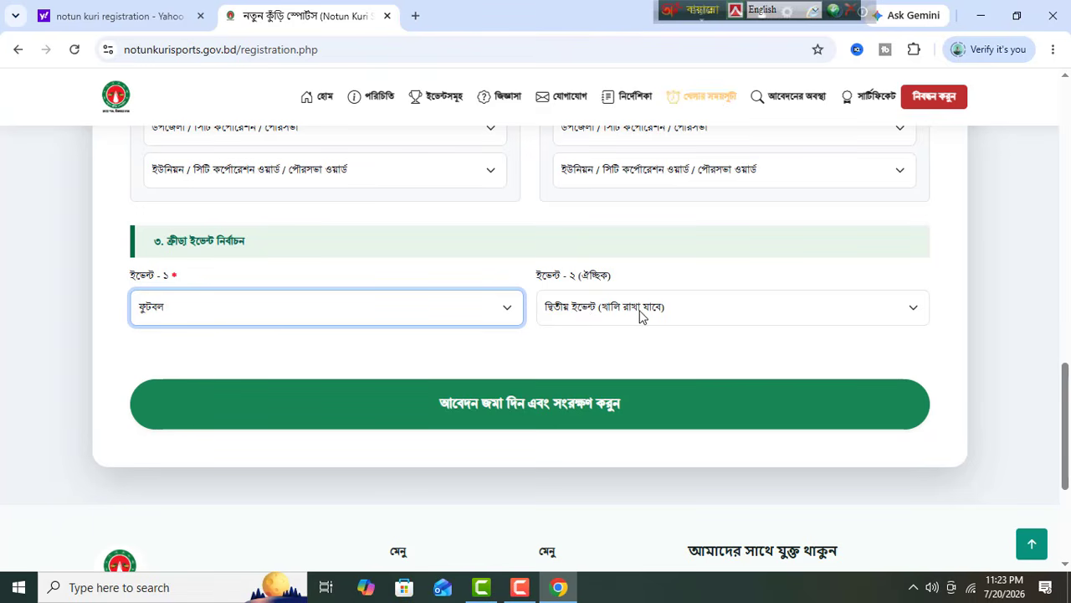
left_click(583, 312)
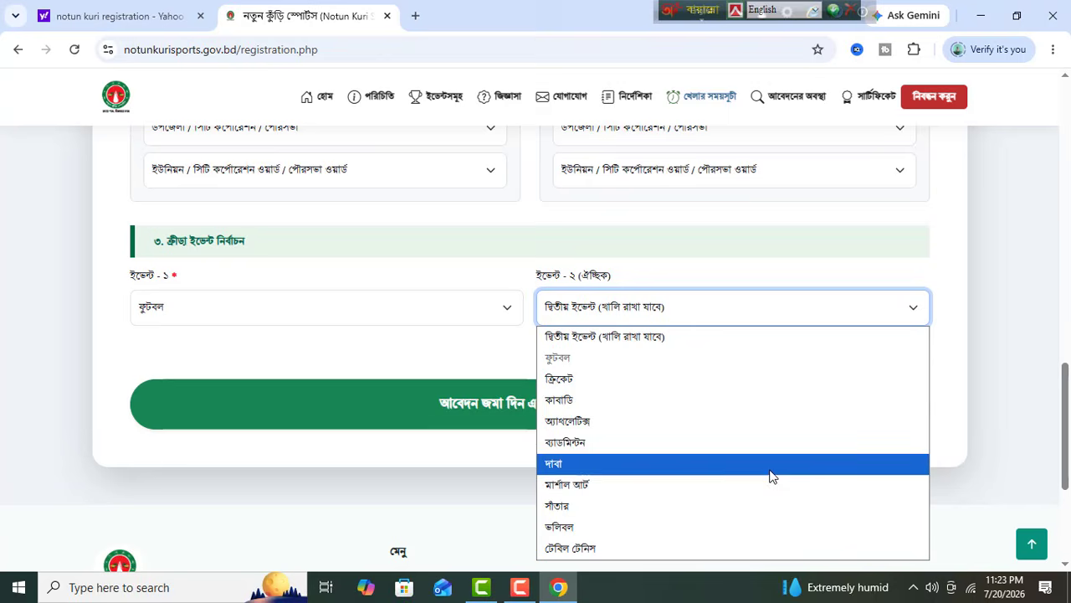
left_click(593, 510)
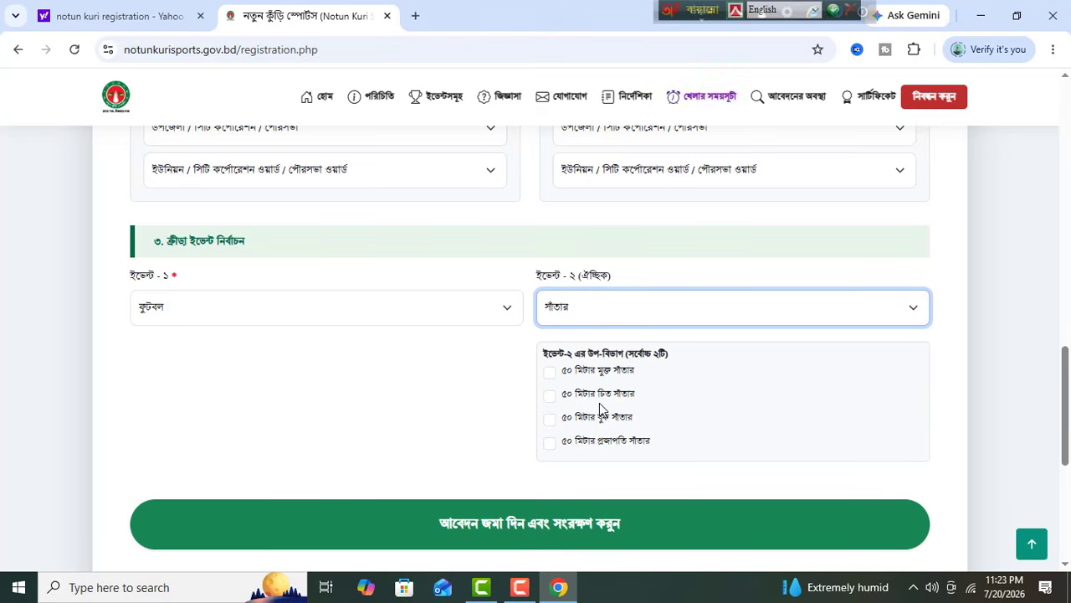
left_click(550, 395)
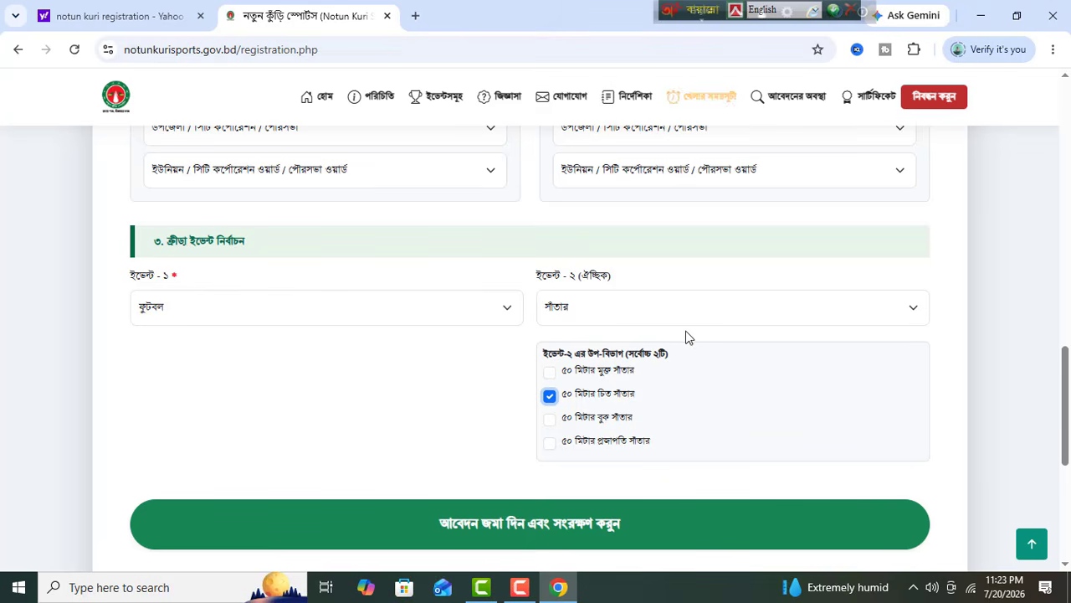
Review the address, event and submission parts of the form, and return to its beginning
scroll(753, 368, "up", 4)
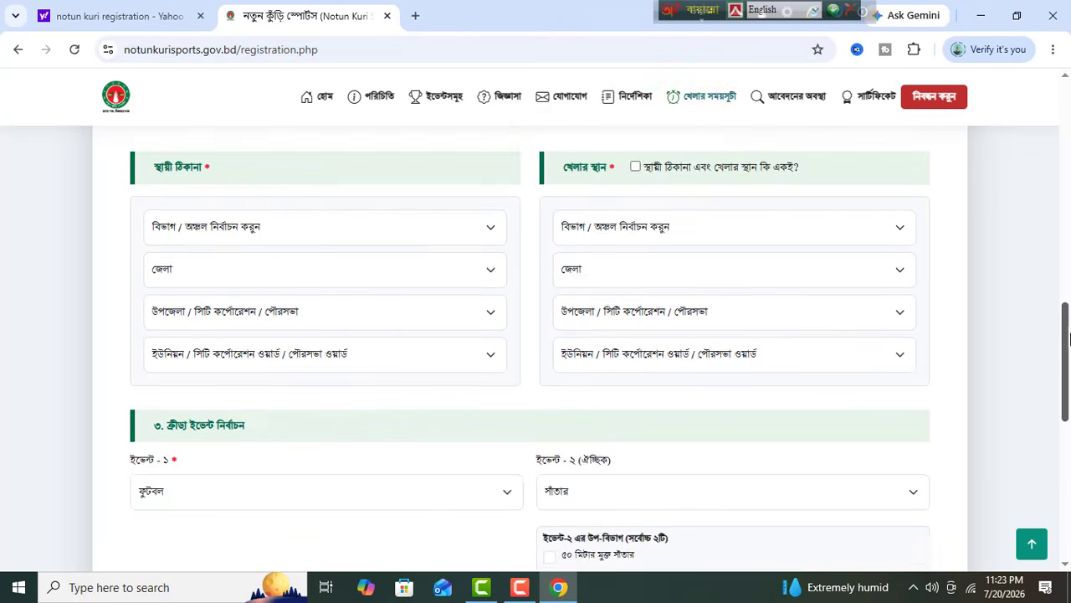
scroll(720, 360, "down", 3)
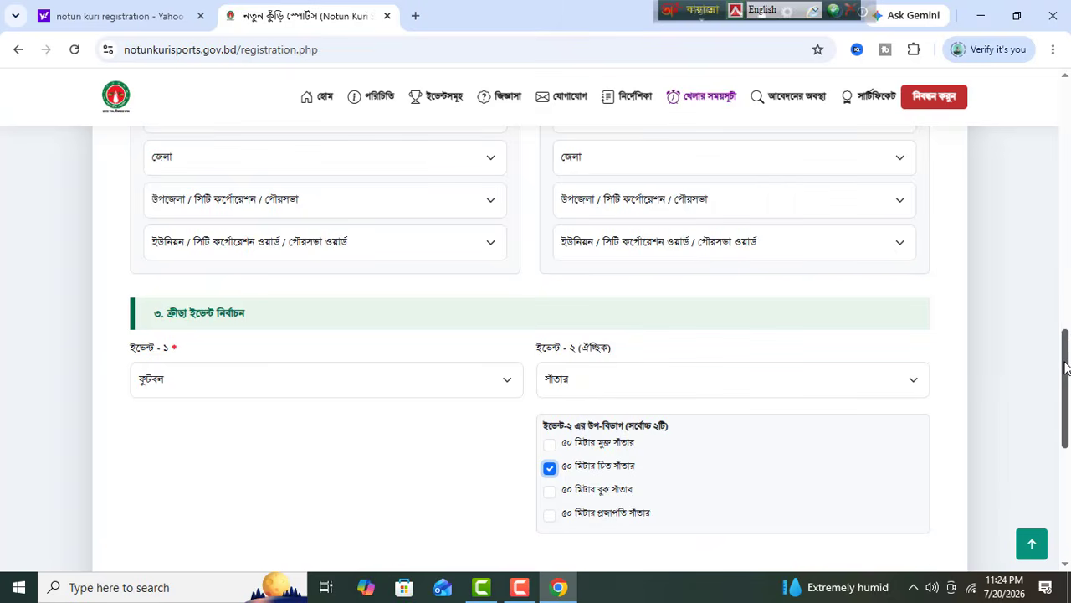
left_click_drag(1066, 368, 1067, 452)
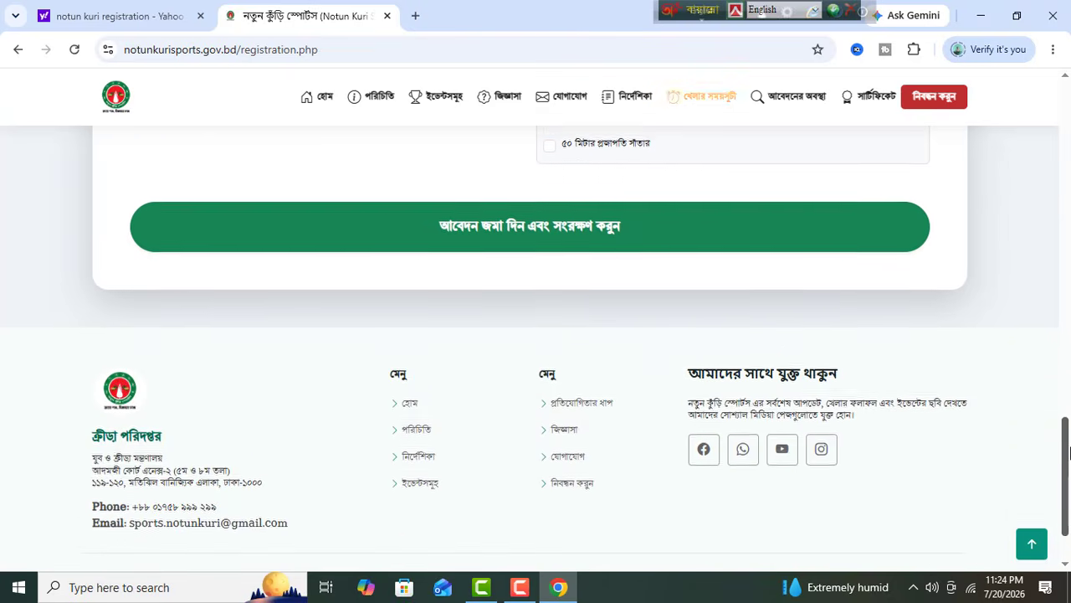
scroll(1069, 453, "up", 3)
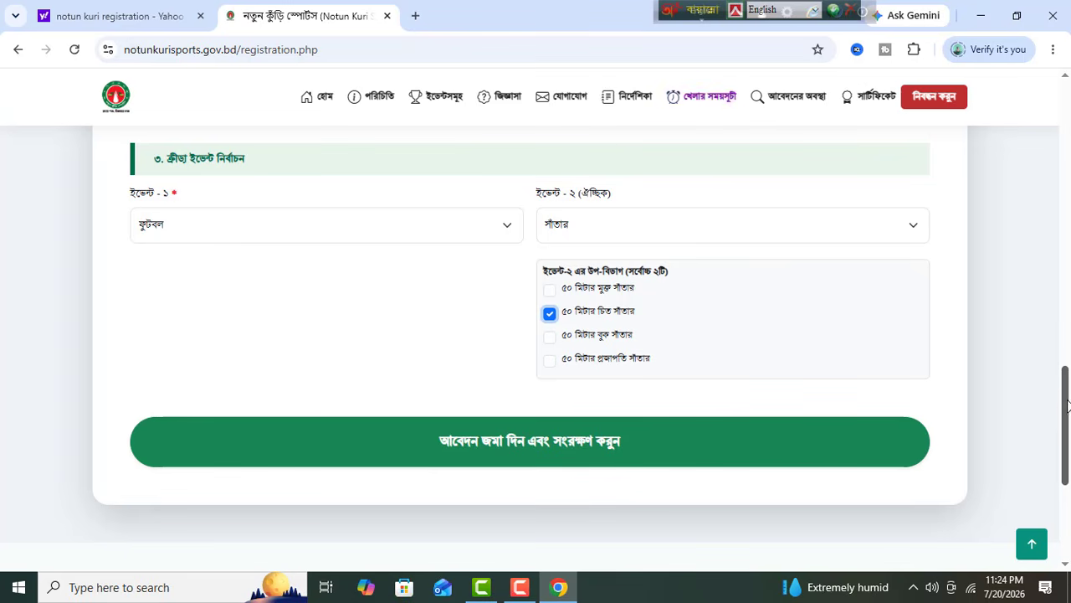
left_click_drag(1067, 408, 1067, 144)
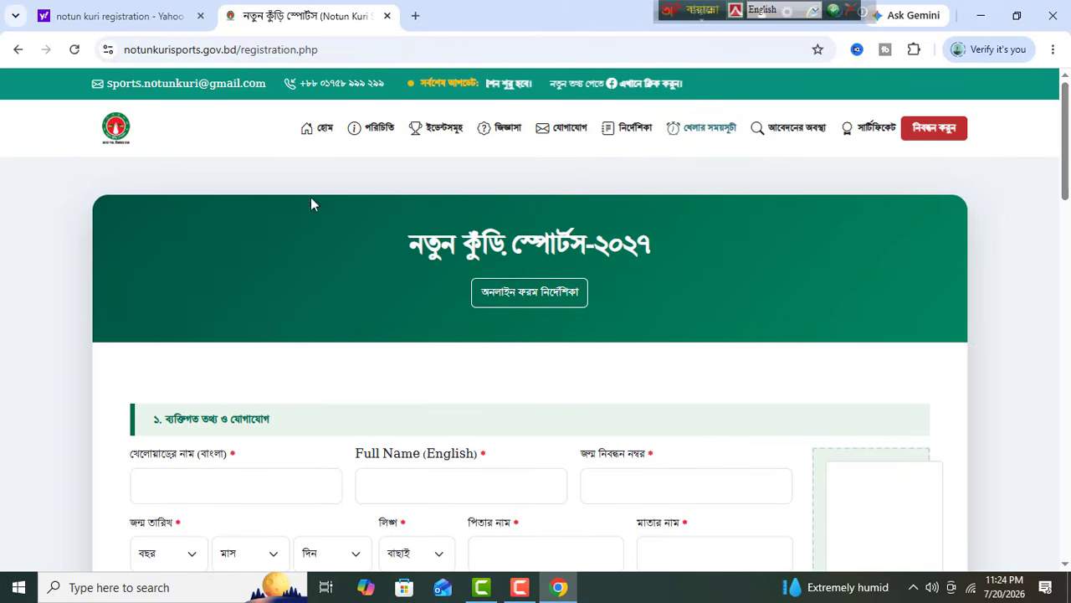